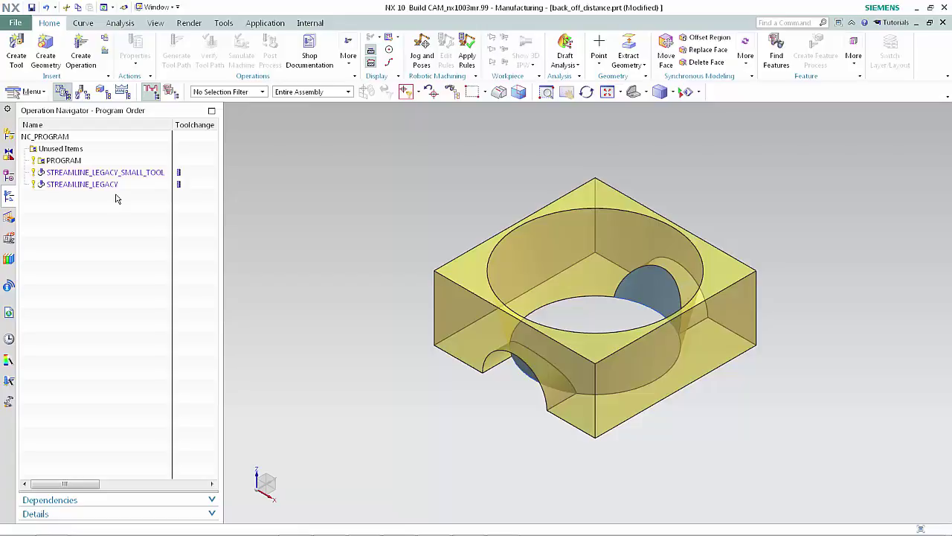
# Preview STREAMLINE_LEGACY's helical drive path (4 flow curves, 10 stepovers) and leave it unchanged
pyautogui.doubleClick(102, 185)
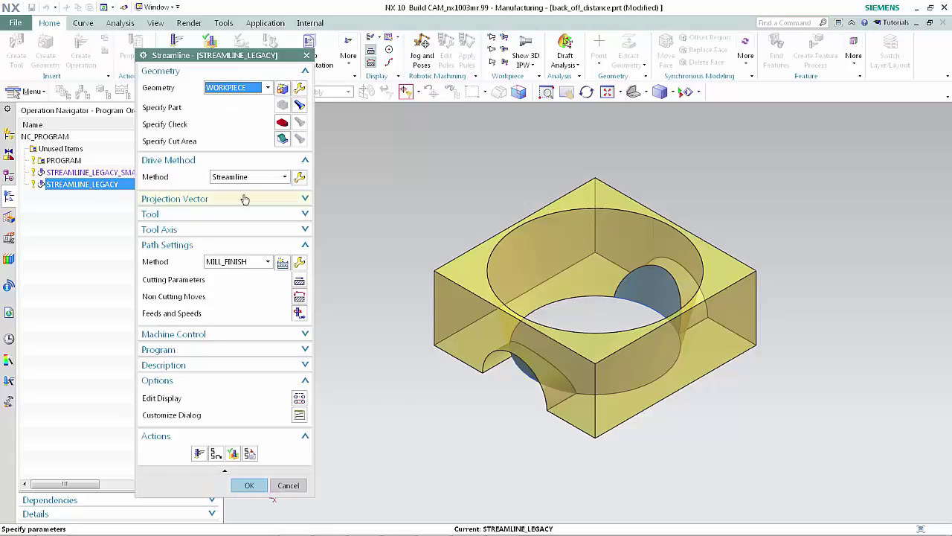
pyautogui.click(300, 179)
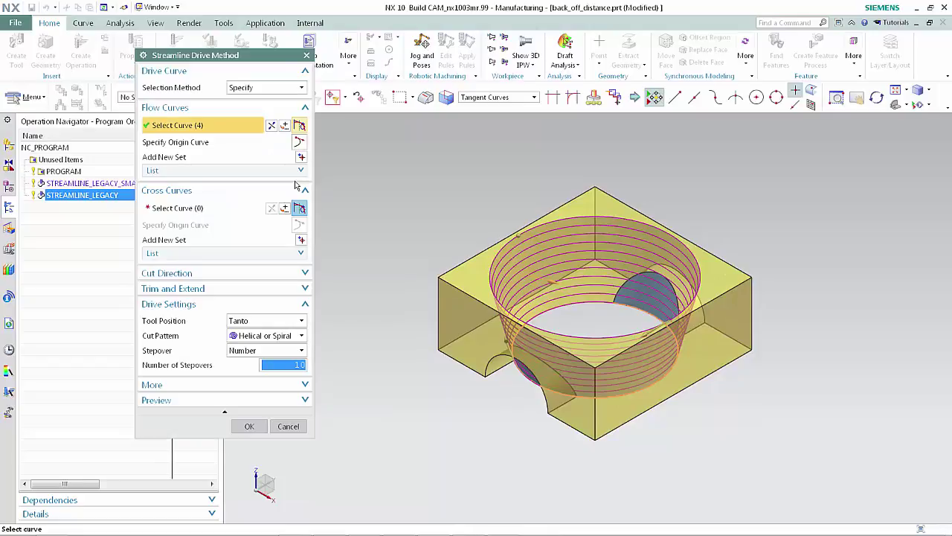
pyautogui.click(290, 399)
pyautogui.click(299, 418)
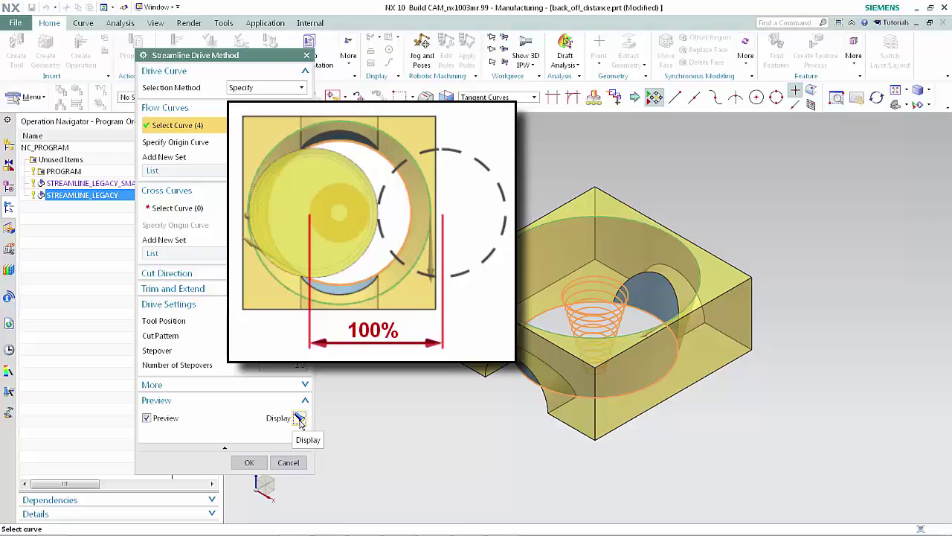
pyautogui.click(292, 462)
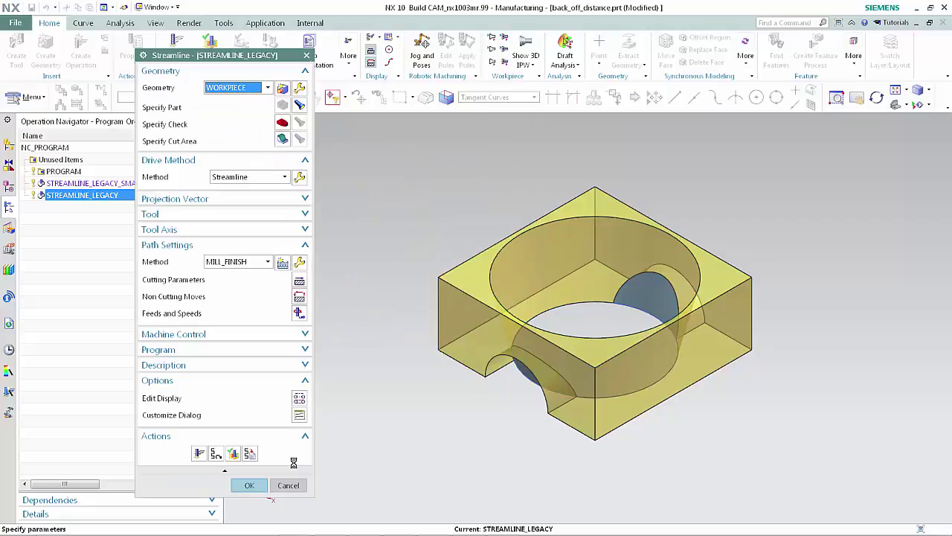
# Generate the STREAMLINE_LEGACY toolpath and replay all 110 motions
pyautogui.click(233, 453)
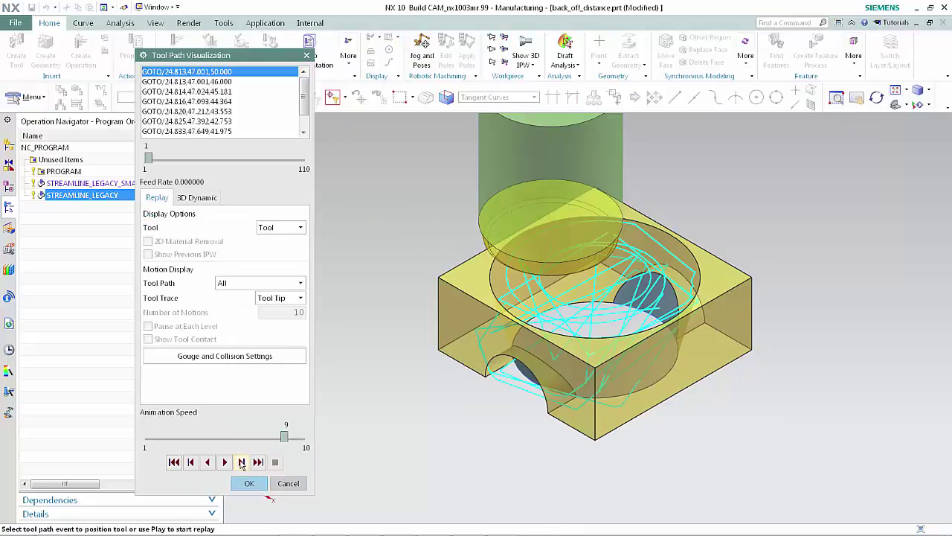
pyautogui.click(226, 462)
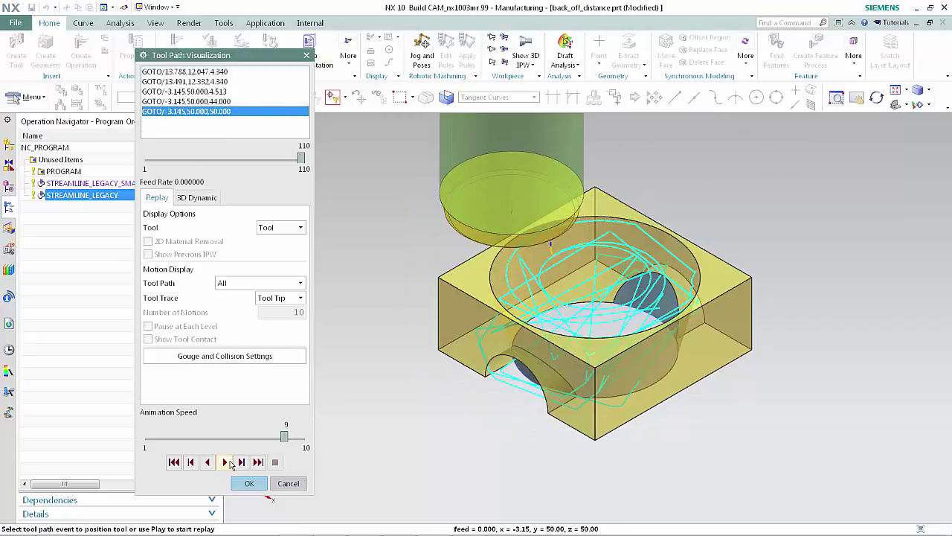
pyautogui.click(249, 483)
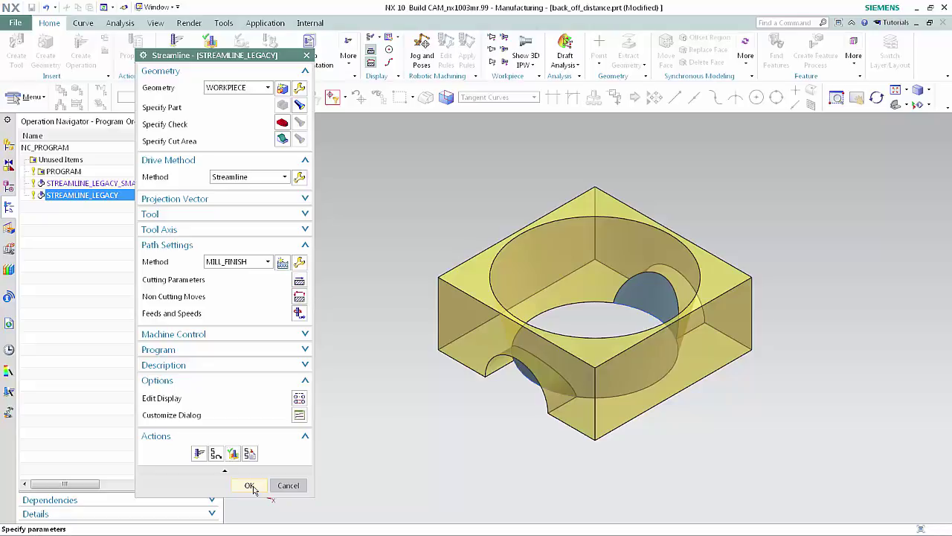
# Set the Projection Vector Back Off Distance to 10 %Tool and regenerate the helical toolpath
pyautogui.click(303, 203)
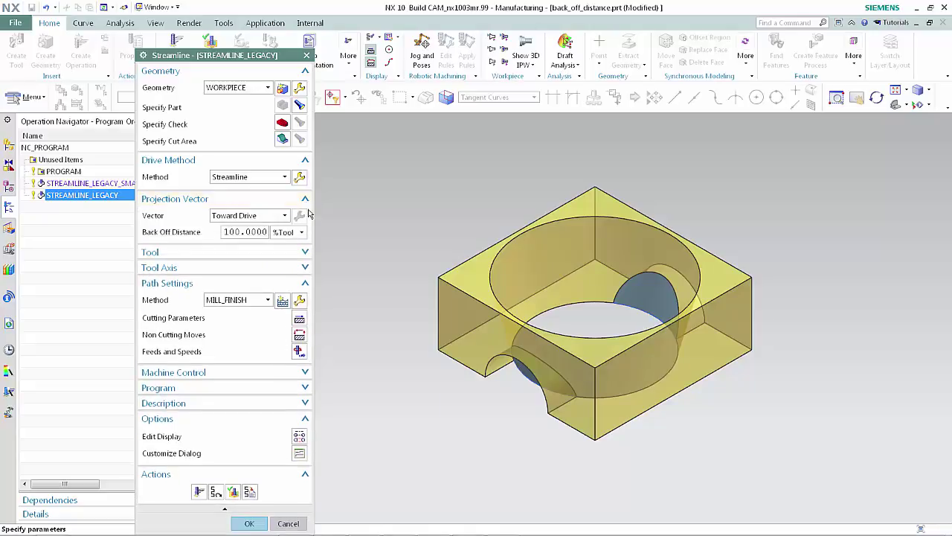
pyautogui.doubleClick(255, 233)
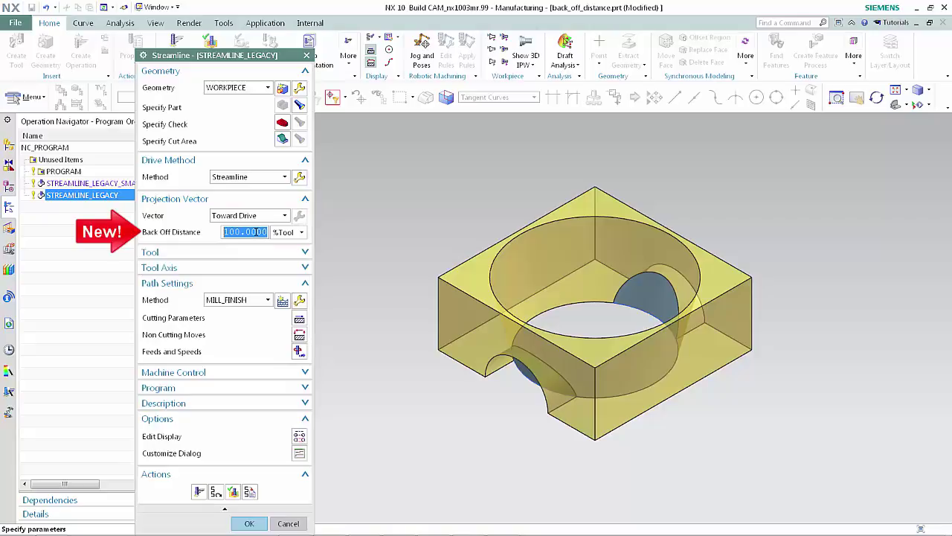
pyautogui.write('10')
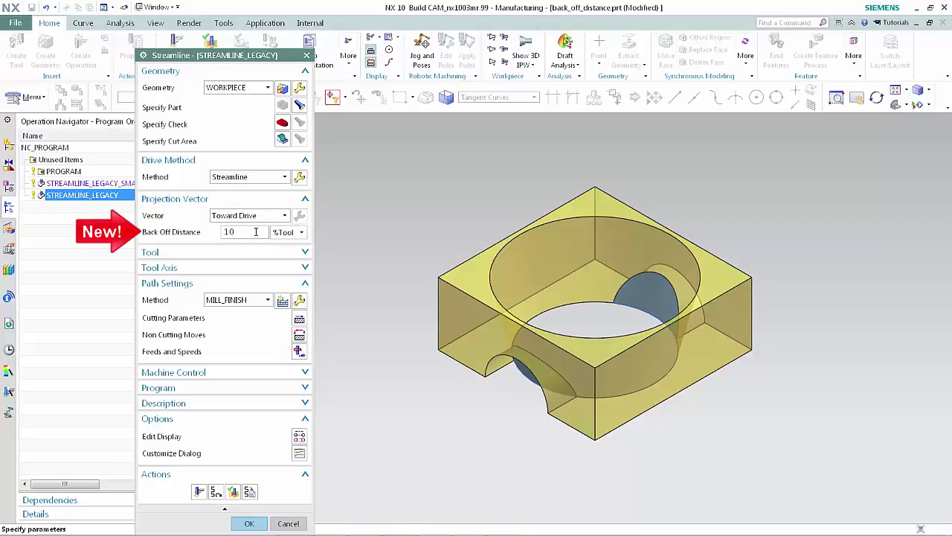
pyautogui.doubleClick(255, 232)
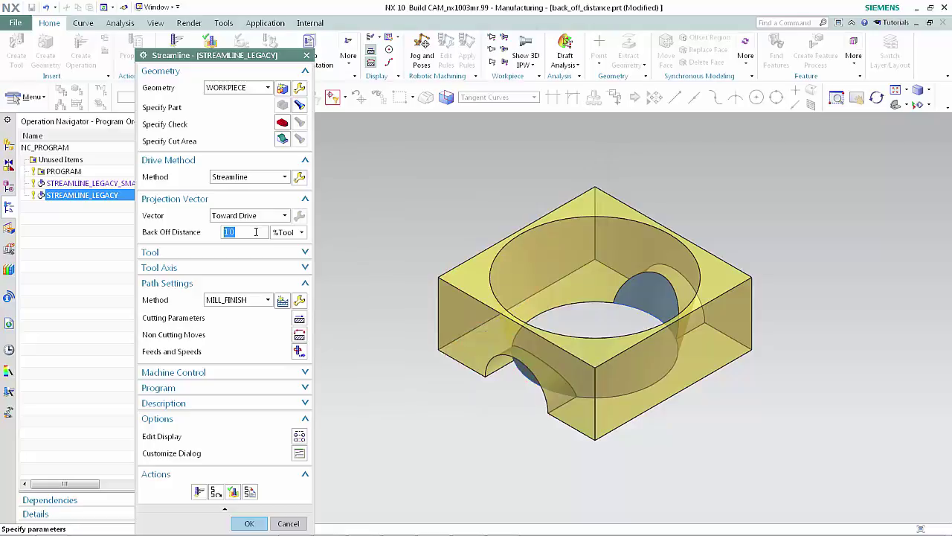
pyautogui.click(199, 490)
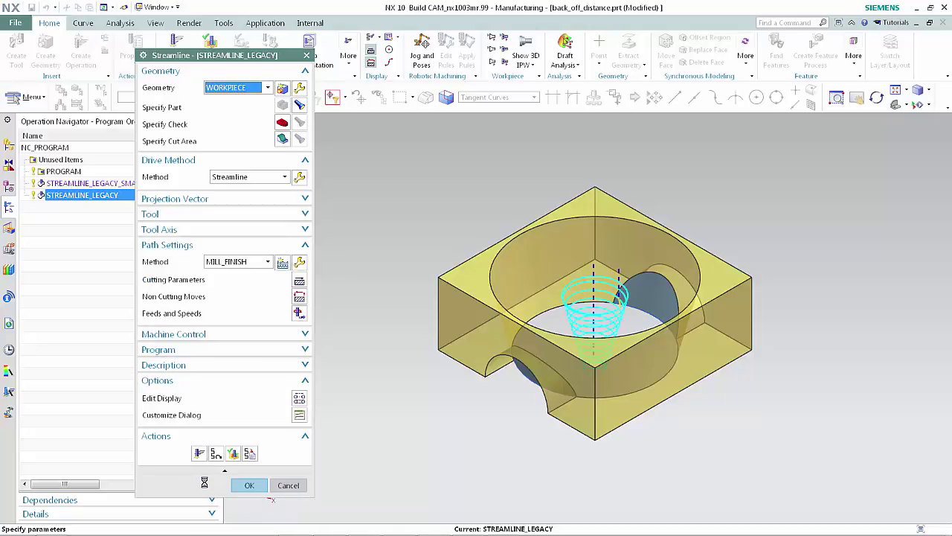
# Replay the regenerated STREAMLINE_LEGACY toolpath and accept the edited operation
pyautogui.click(231, 454)
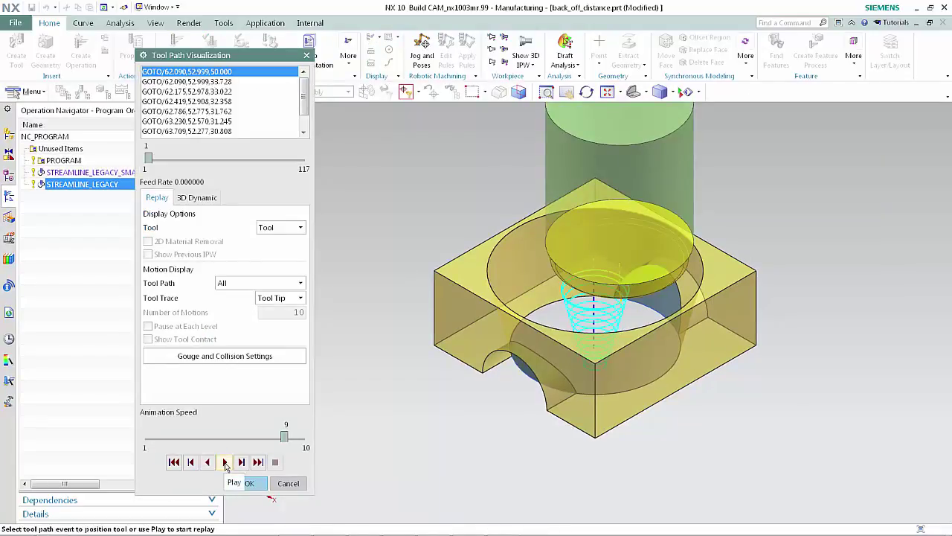
pyautogui.click(226, 462)
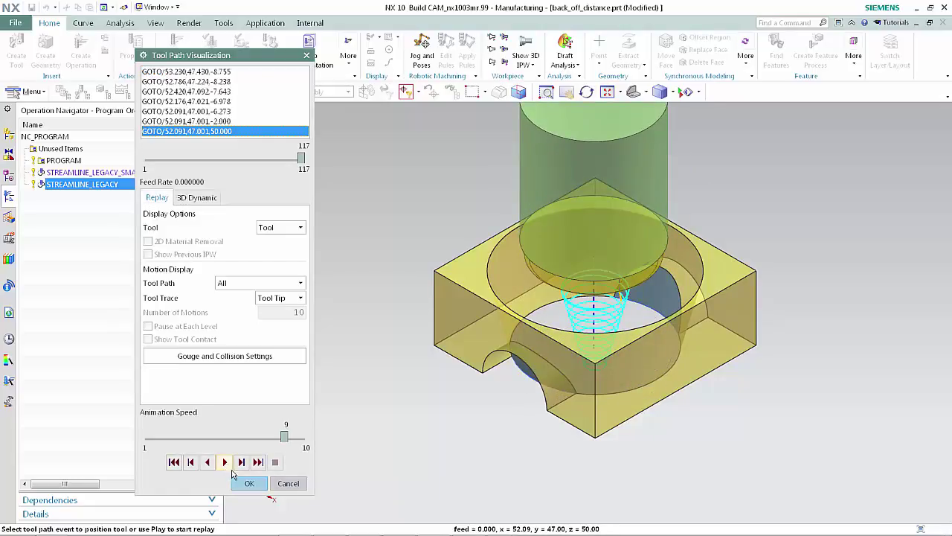
pyautogui.click(248, 485)
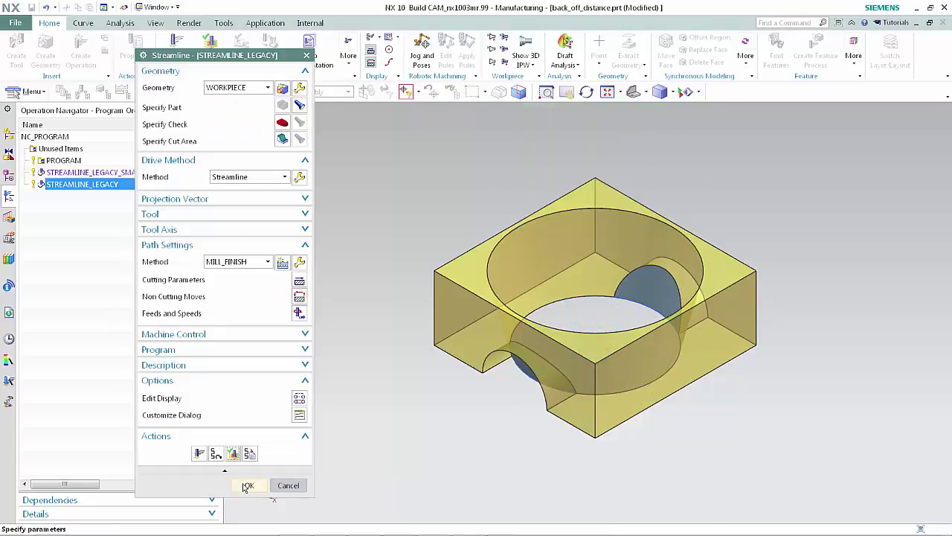
pyautogui.click(246, 485)
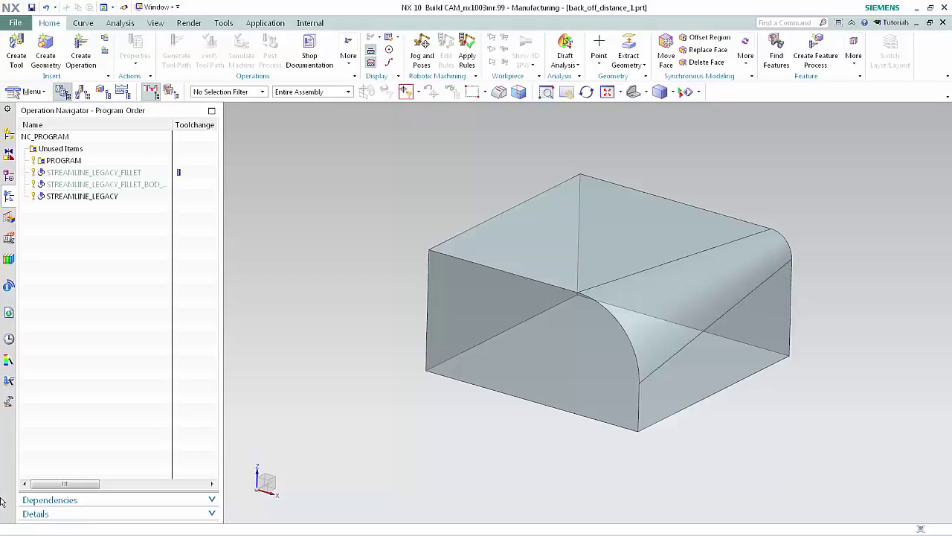
# Preview the Zig Zag drive path of back_off_distance_1.prt's STREAMLINE_LEGACY without changing it
pyautogui.doubleClick(63, 197)
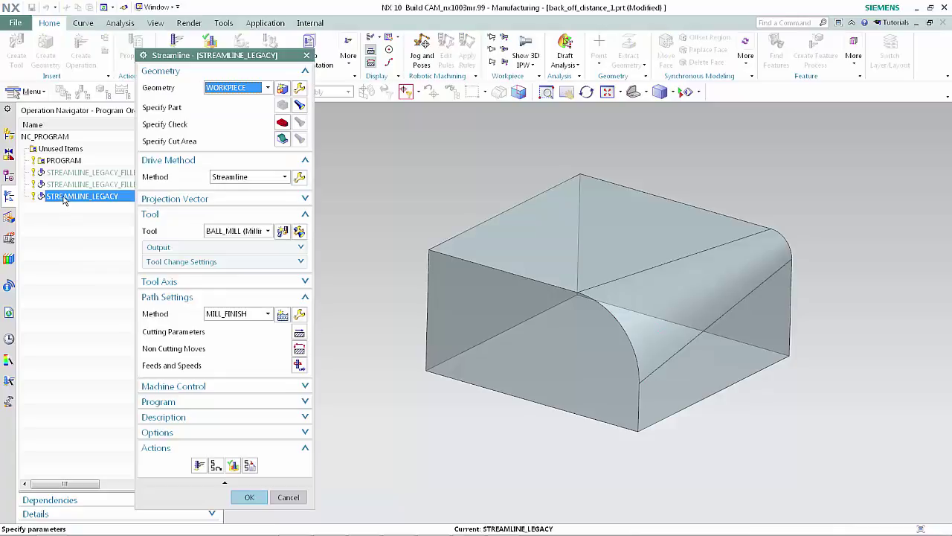
pyautogui.click(300, 178)
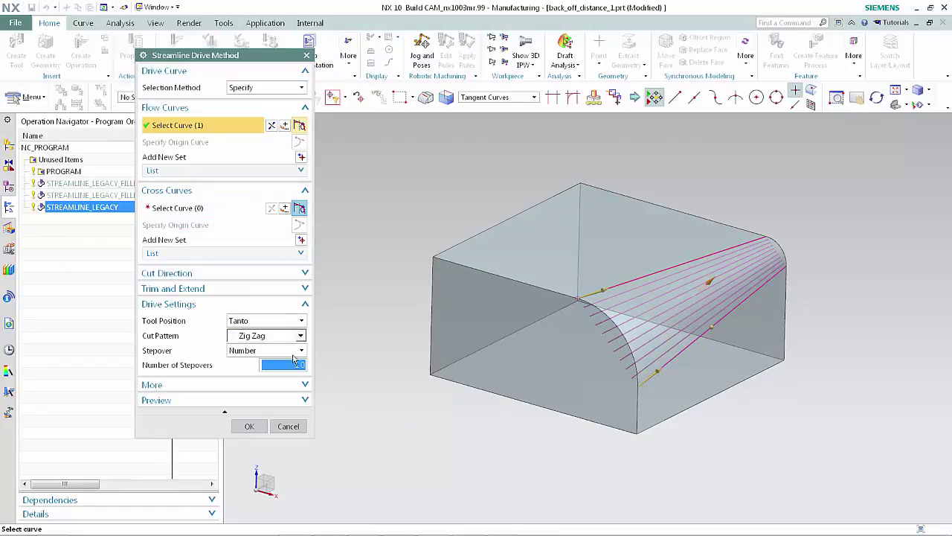
pyautogui.click(300, 400)
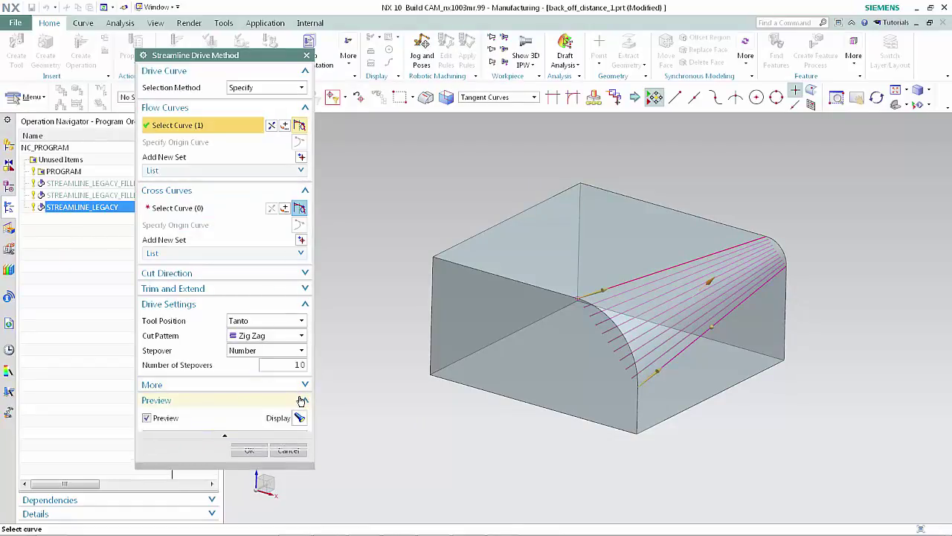
pyautogui.click(299, 418)
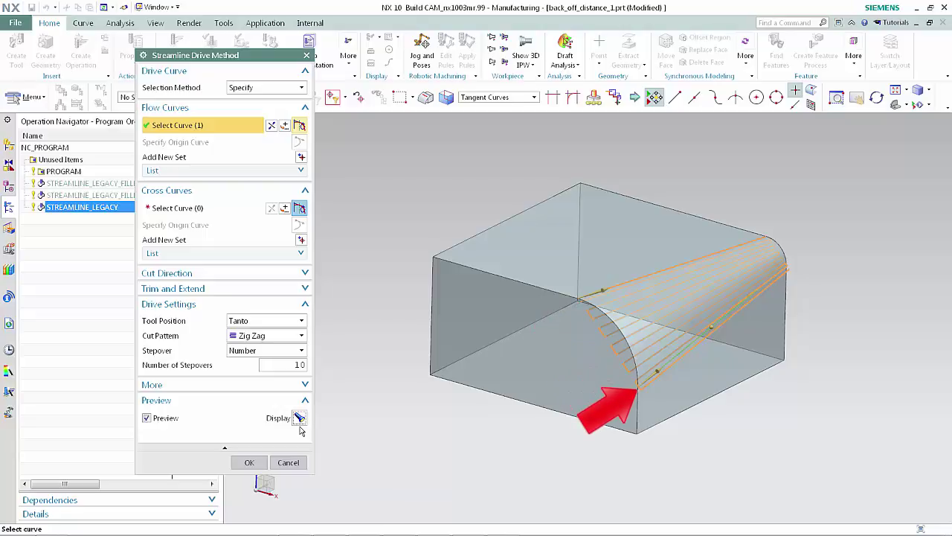
pyautogui.click(288, 462)
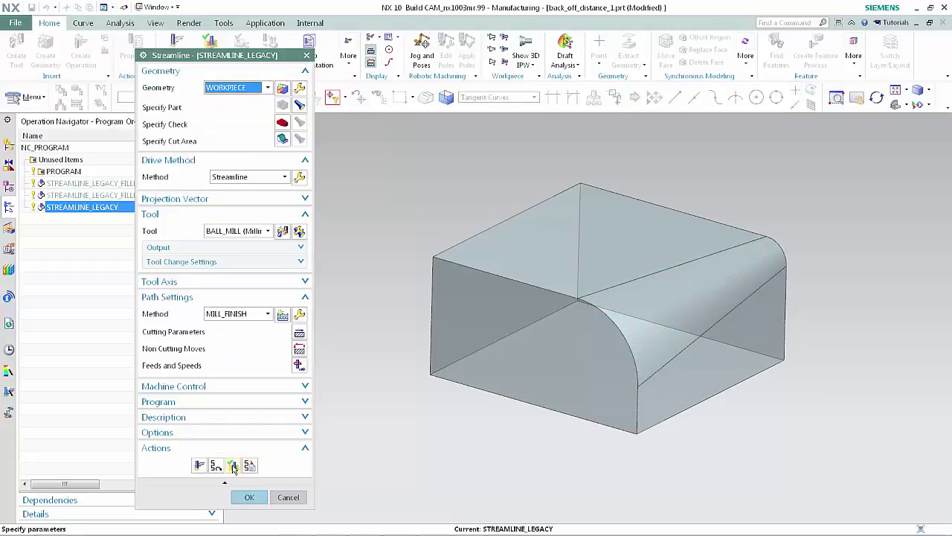
# Generate the back_off_distance_1.prt STREAMLINE_LEGACY toolpath and review its 129-motion replay
pyautogui.click(234, 465)
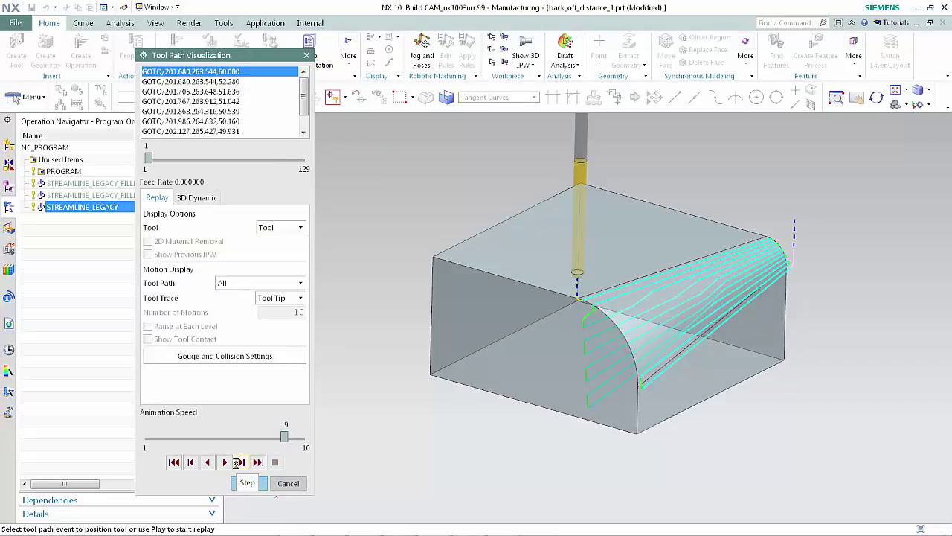
pyautogui.click(285, 483)
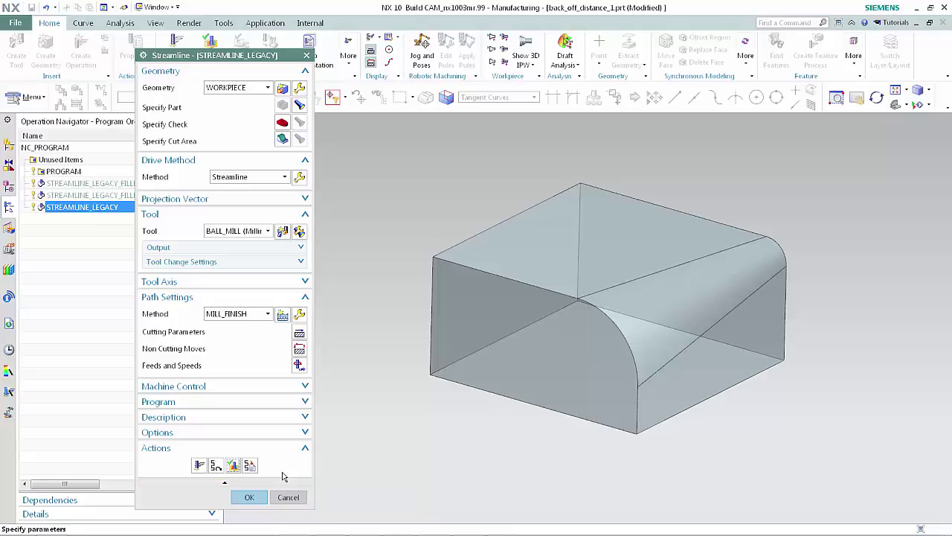
# Set the Projection Vector Back Off Distance to 200 %Tool and regenerate the toolpath
pyautogui.click(304, 200)
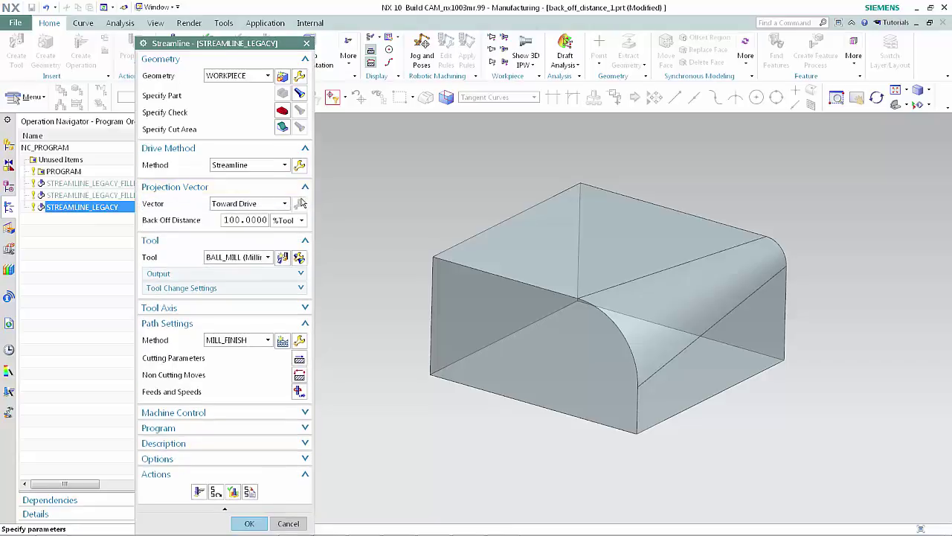
pyautogui.doubleClick(252, 220)
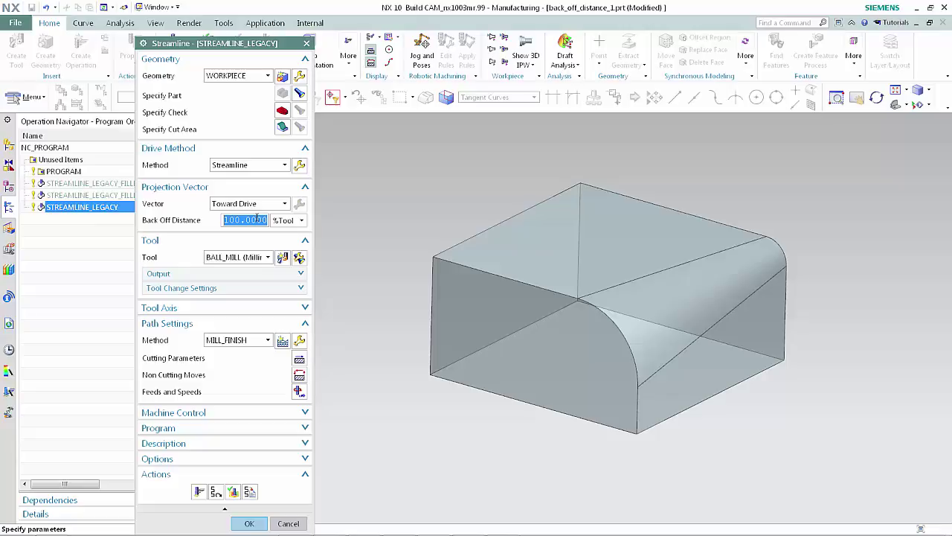
pyautogui.write('200')
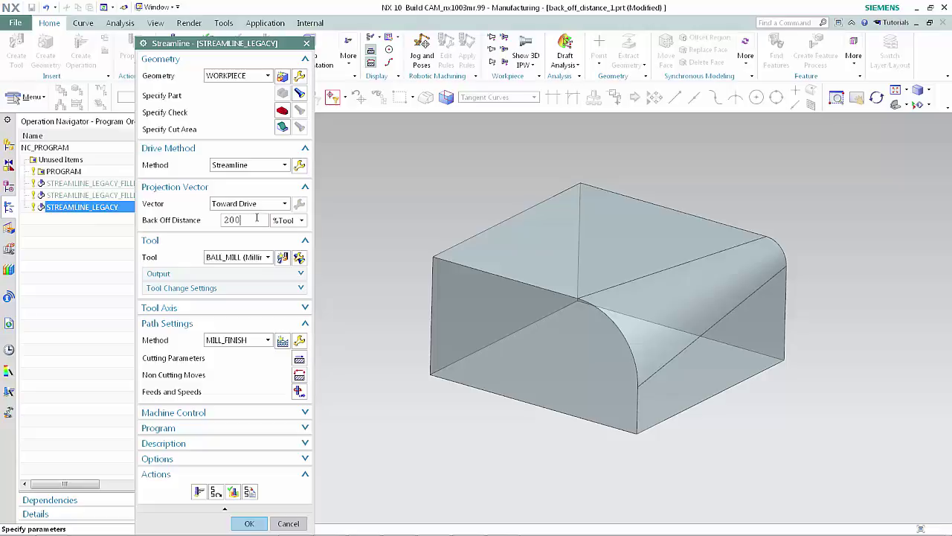
pyautogui.click(198, 490)
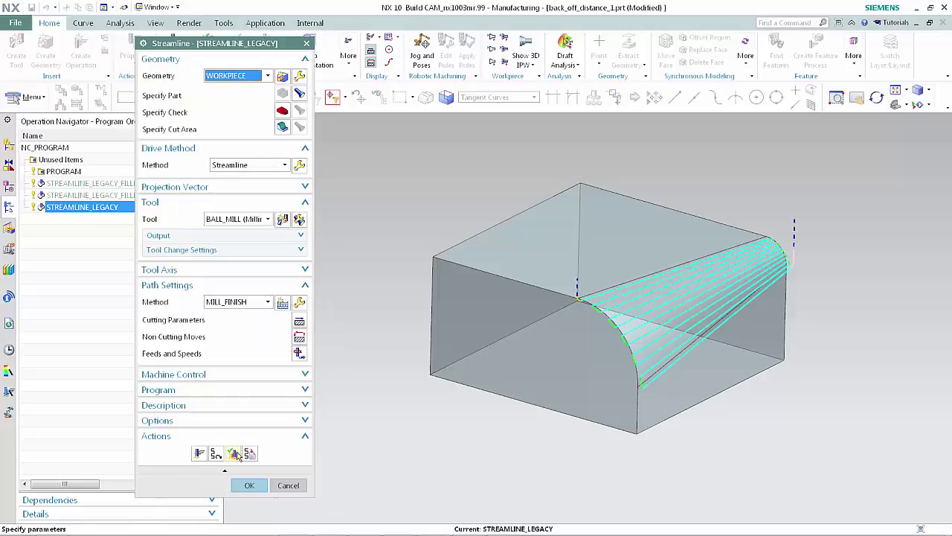
# Replay the regenerated fillet toolpath through all 130 motions
pyautogui.click(233, 453)
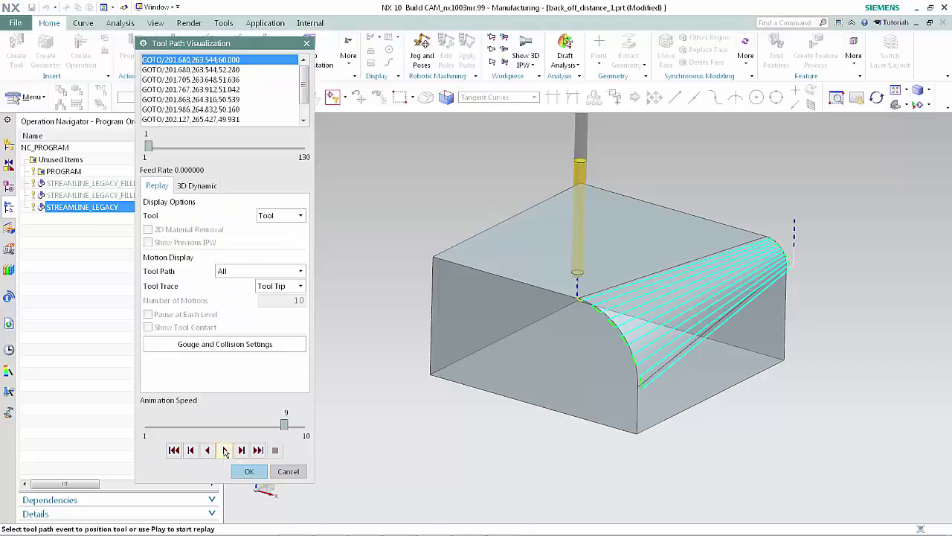
pyautogui.click(225, 450)
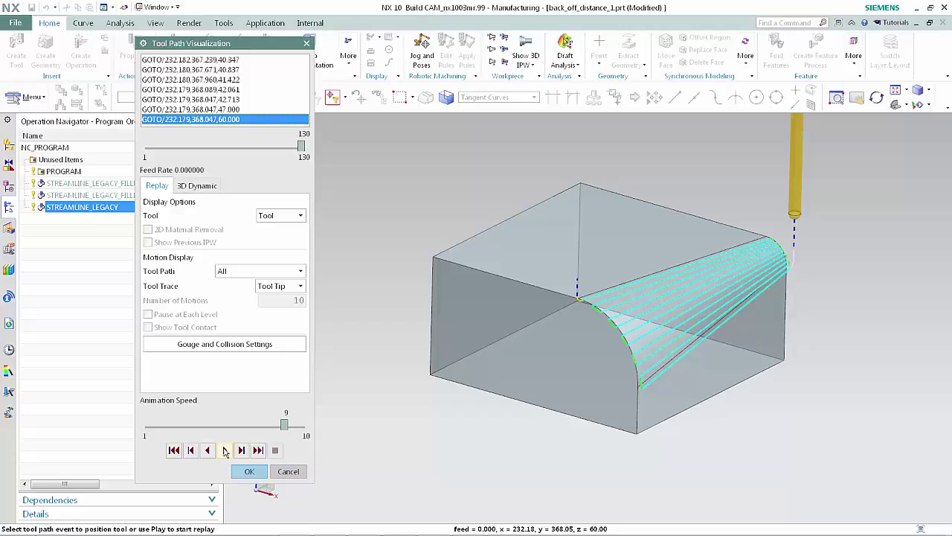
pyautogui.click(247, 472)
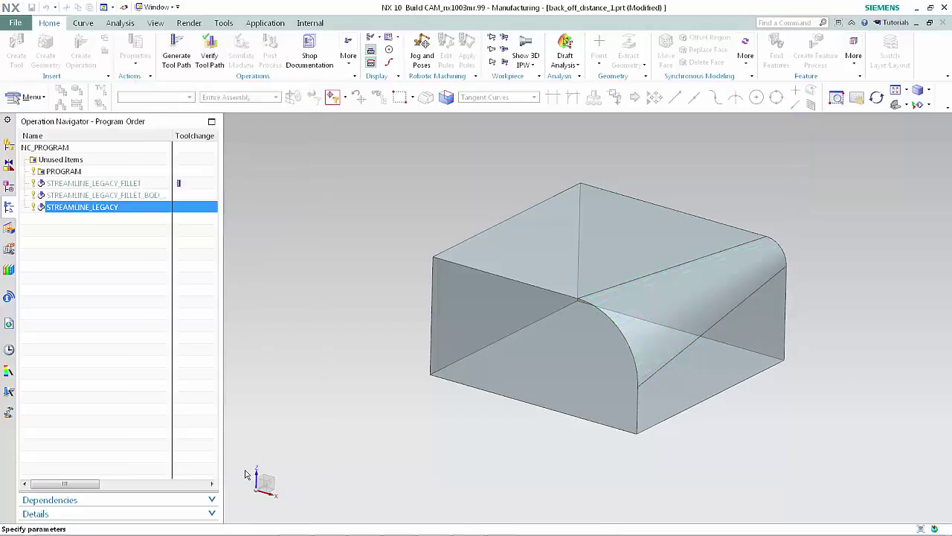